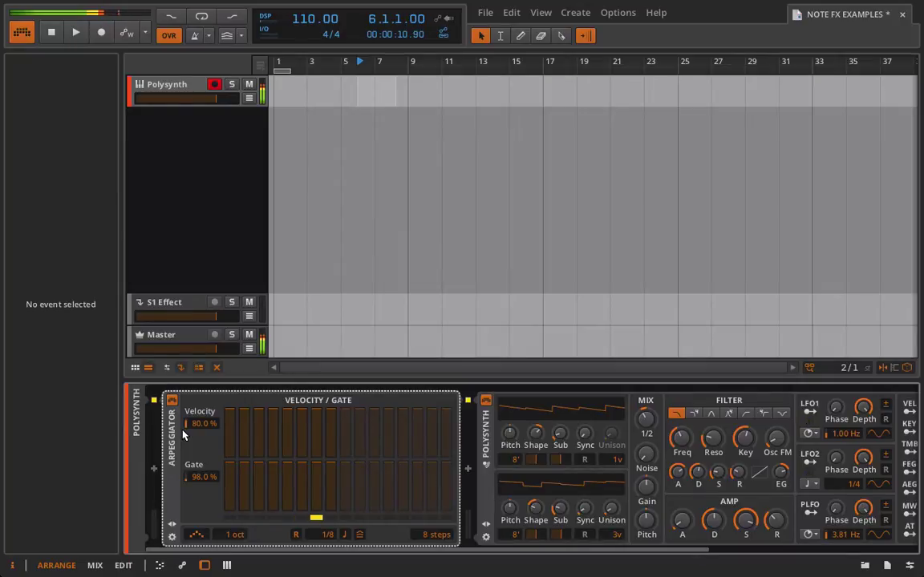
Step: Record a short held-note clip on the Polysynth track starting from bar 1
left_click(278, 66)
left_click(101, 32)
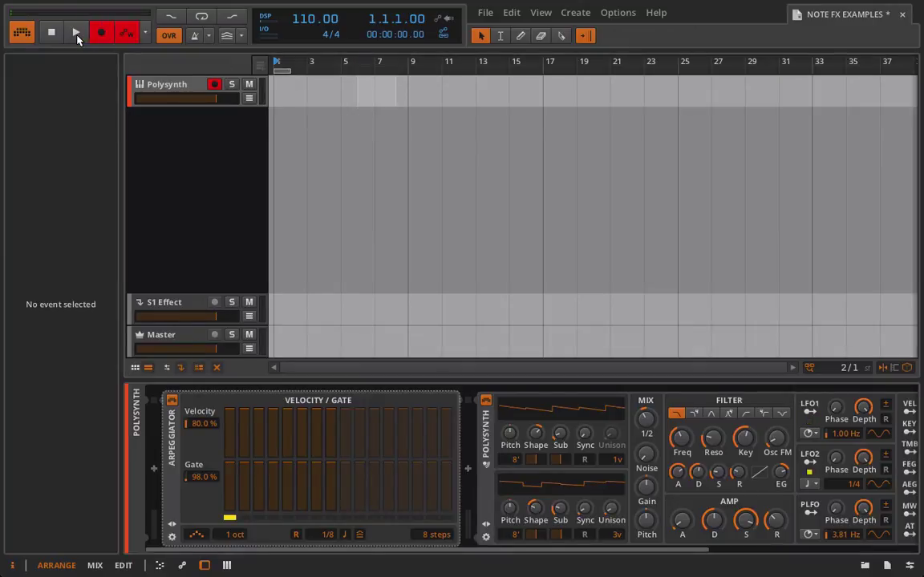
left_click(76, 34)
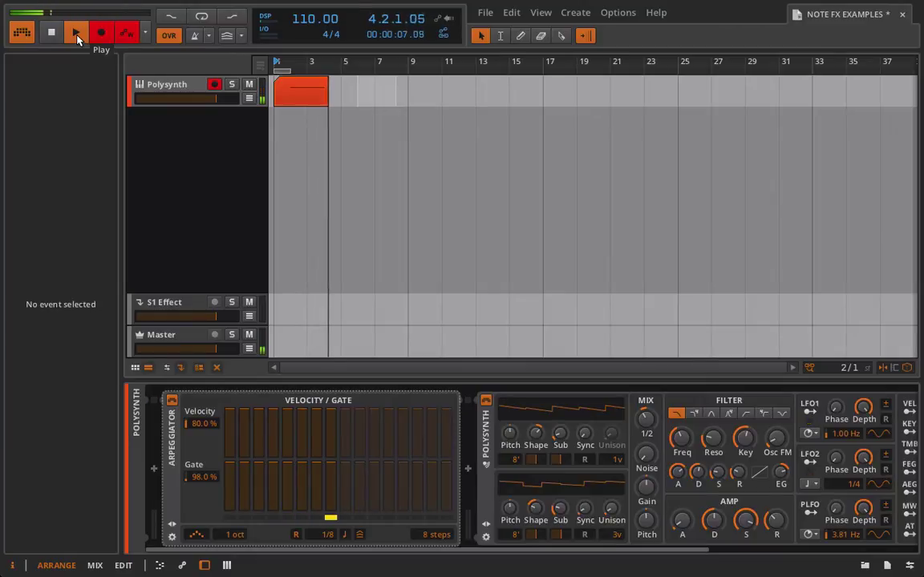
left_click(77, 33)
Step: Review the recorded E2 clip in an enlarged note editor, then delete it
double_click(311, 90)
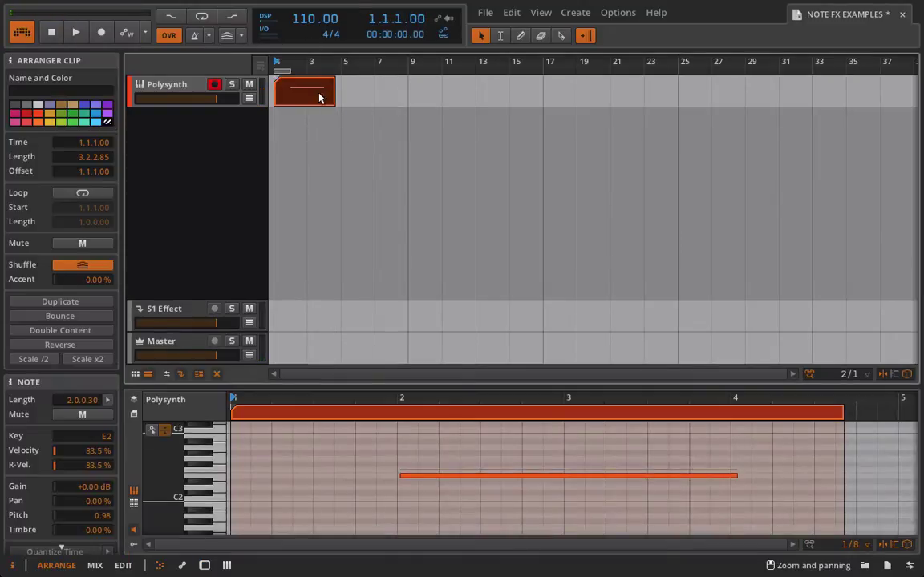
left_click_drag(459, 384, 394, 332)
left_click(168, 85)
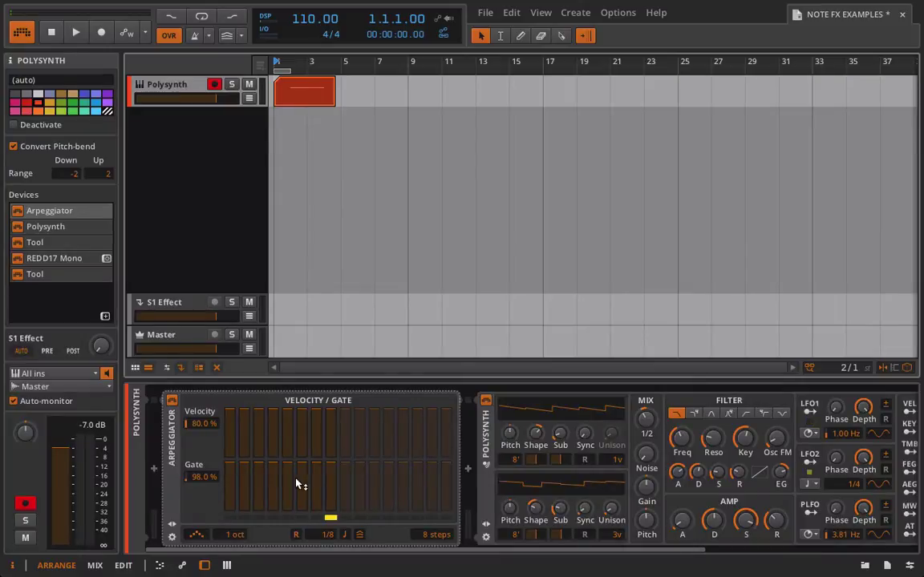
left_click(303, 94)
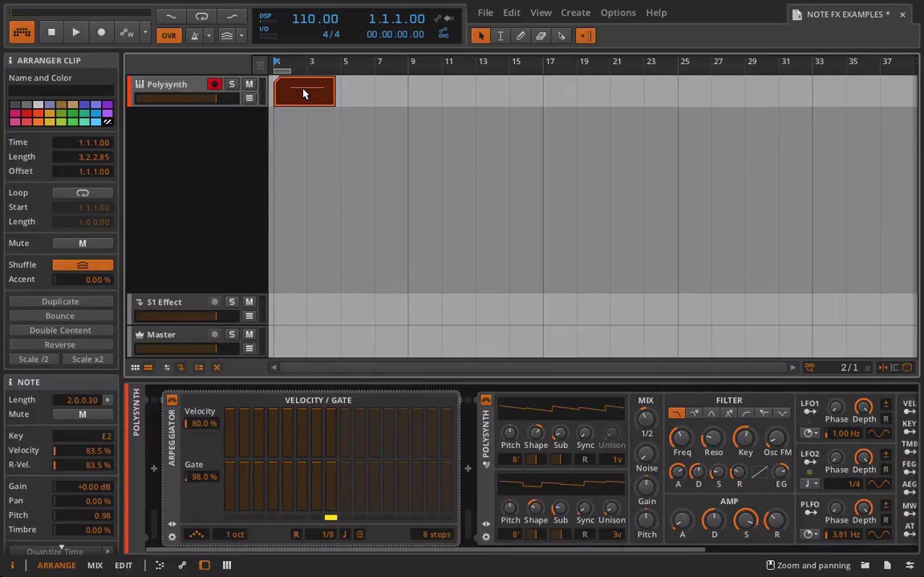
key("Delete")
Step: Add a new instrument track, Inst 2, with its input set to Polysynth
right_click(197, 148)
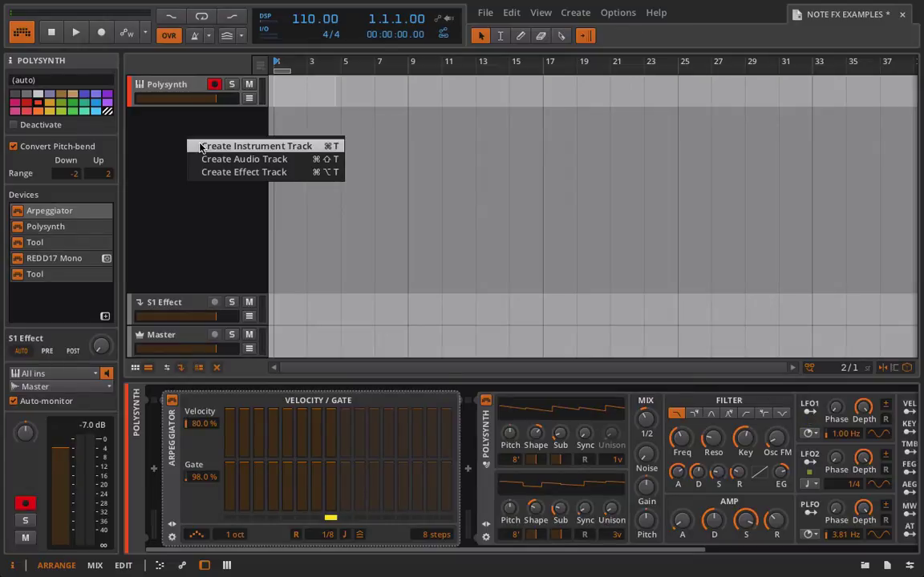
left_click(240, 146)
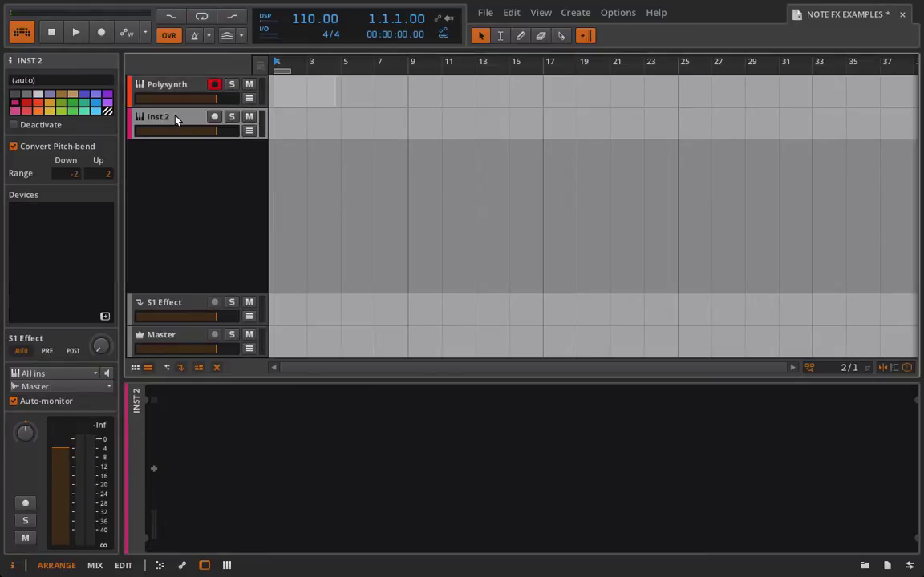
left_click(56, 374)
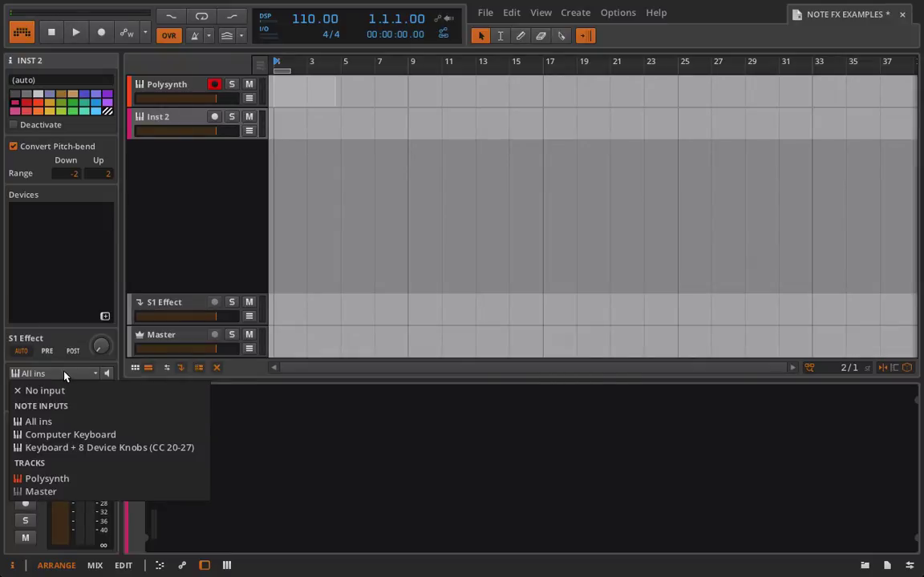
left_click(76, 481)
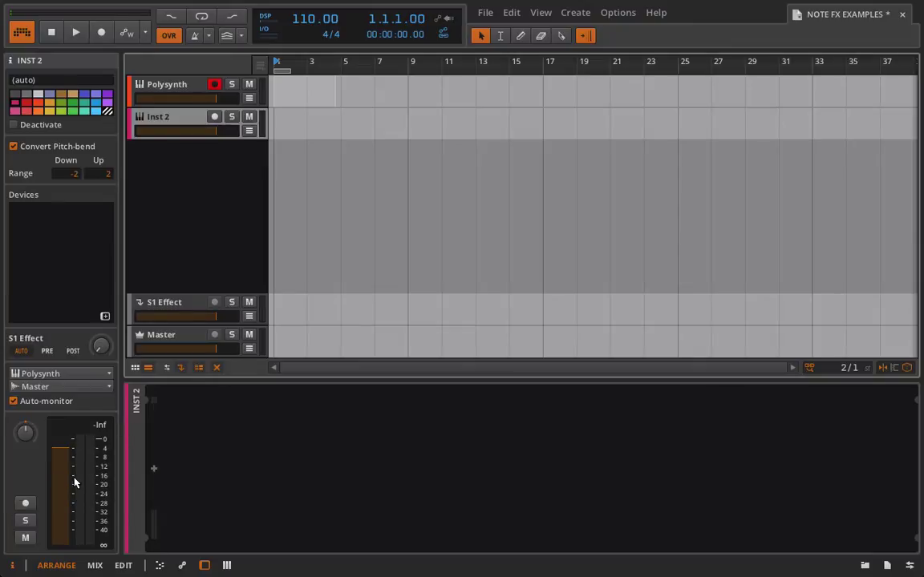
Step: Arm Inst 2 and record about two bars on both tracks
left_click(214, 118)
left_click(95, 30)
left_click(80, 34)
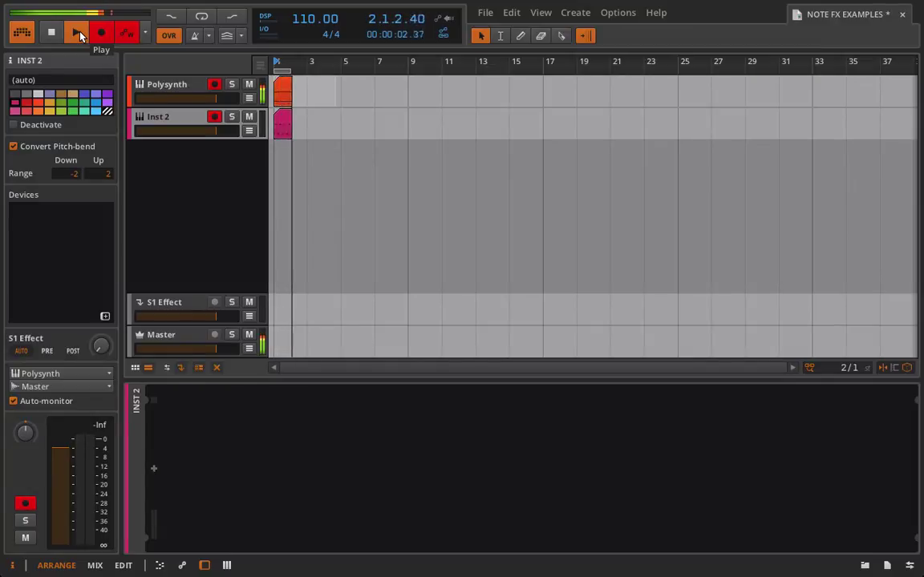
left_click(81, 33)
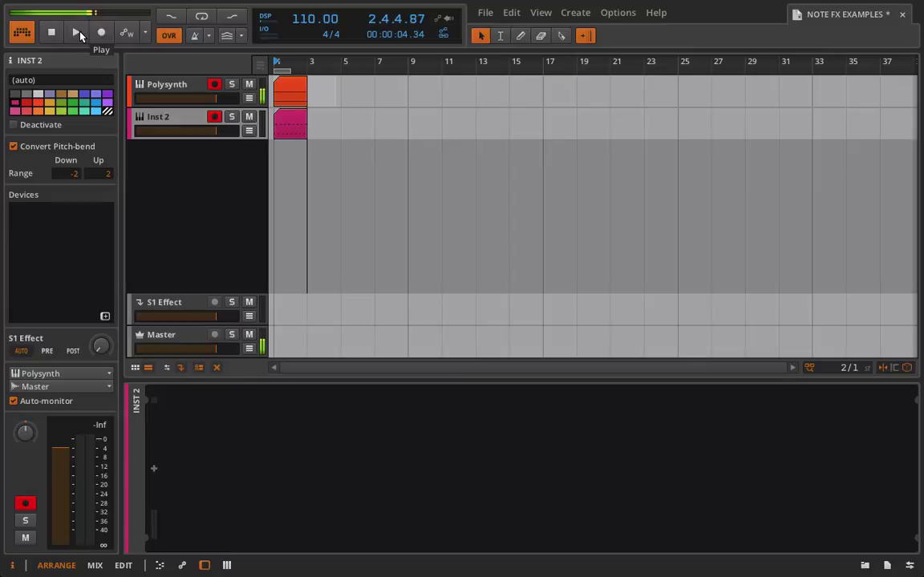
left_click(294, 129)
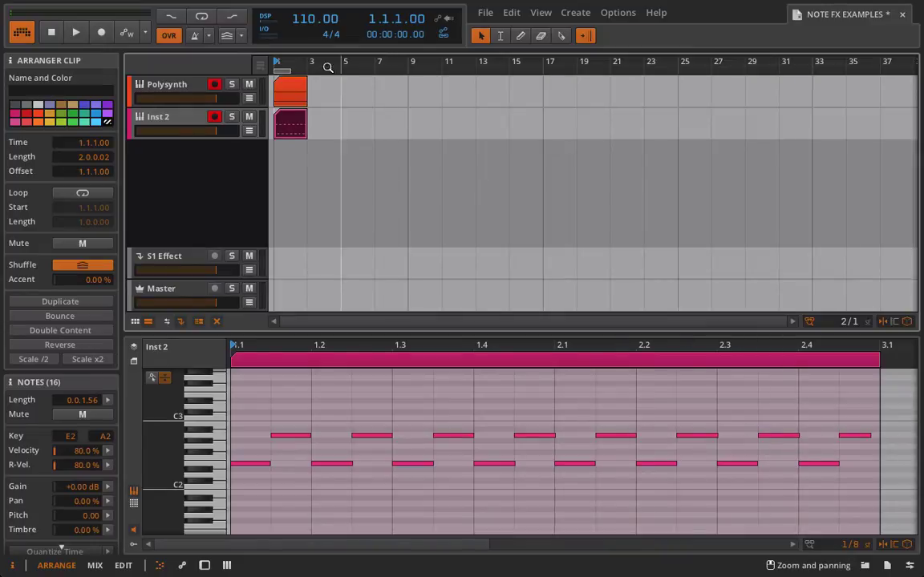
left_click(287, 93)
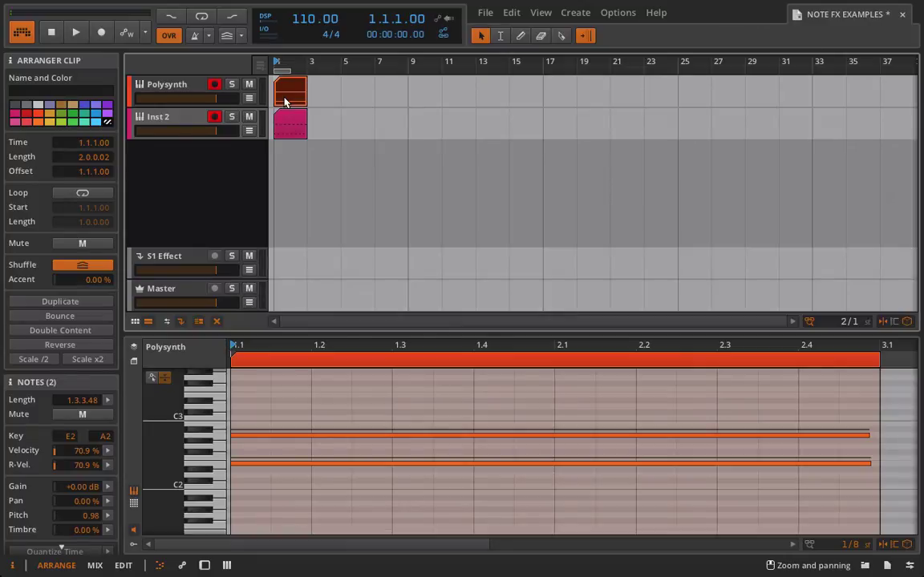
left_click(190, 88)
left_click(195, 128)
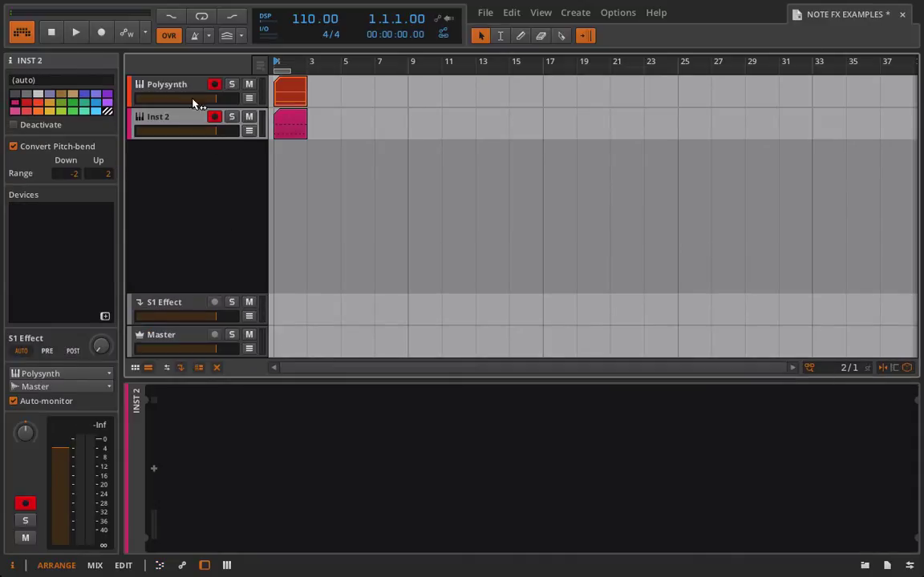
left_click(193, 102)
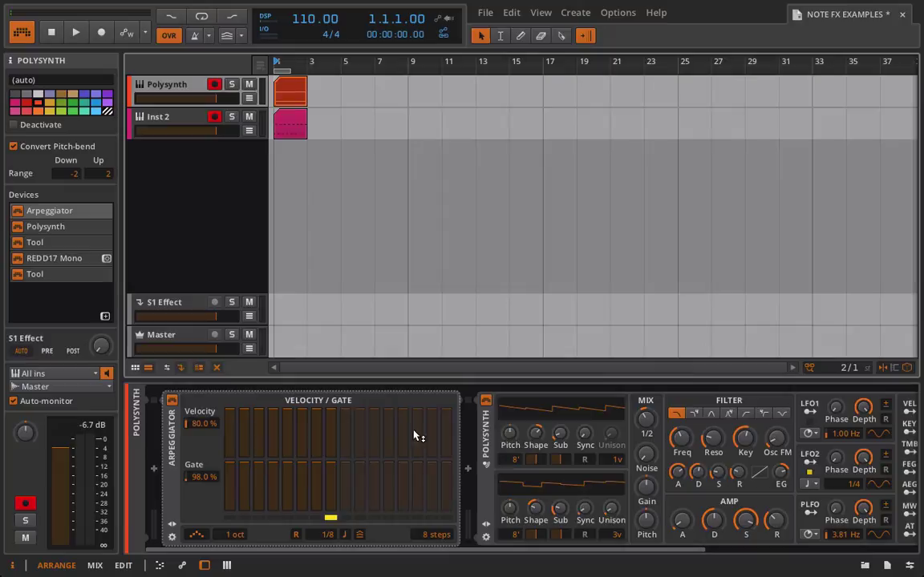
Step: Delete the recorded clip from the Inst 2 track
left_click(290, 129)
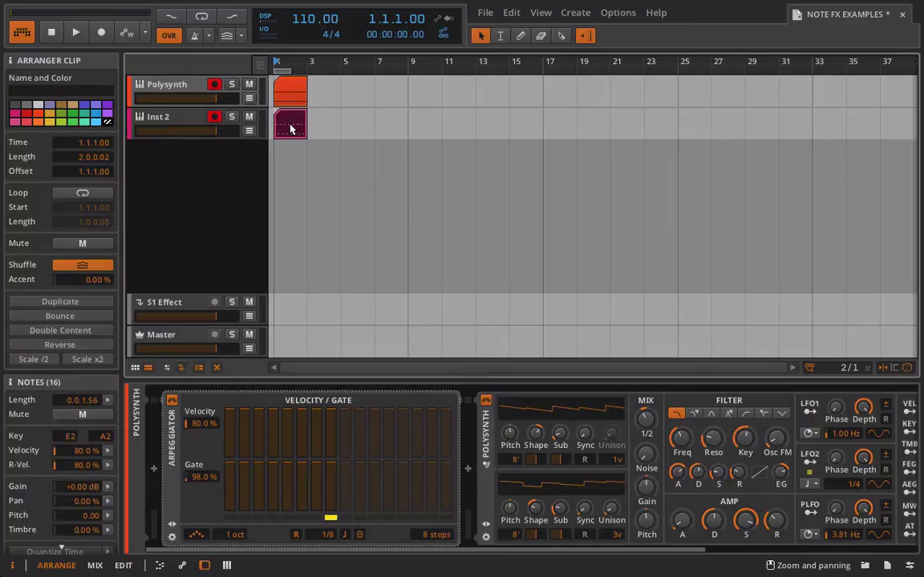
key("Delete")
left_click(164, 121)
Step: On Polysynth's Arpeggiator, shorten step 2's gate and lower step 4's velocity to about 40%
left_click(173, 83)
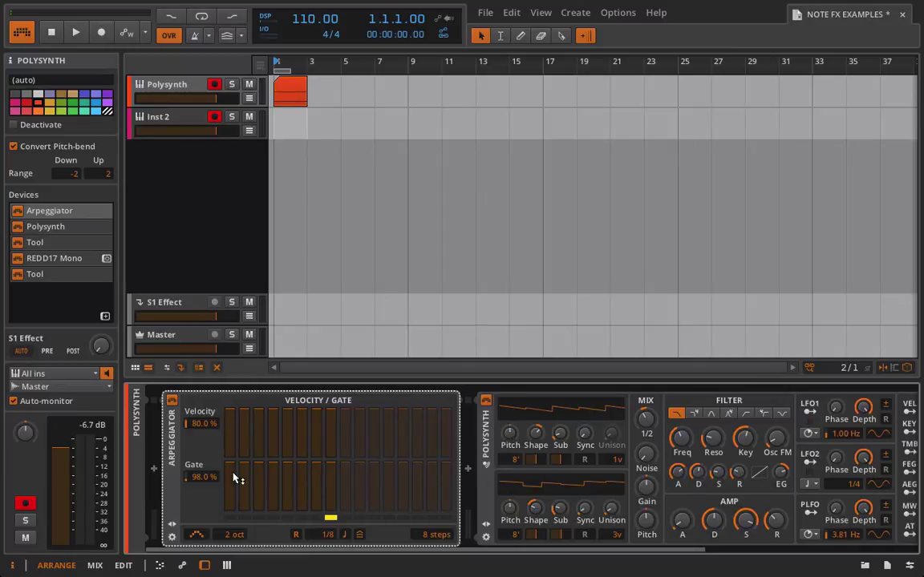
mouse_move(247, 470)
left_mouse_down()
mouse_move(248, 480)
mouse_move(288, 486)
mouse_move(310, 478)
mouse_move(302, 470)
mouse_move(331, 488)
left_mouse_up()
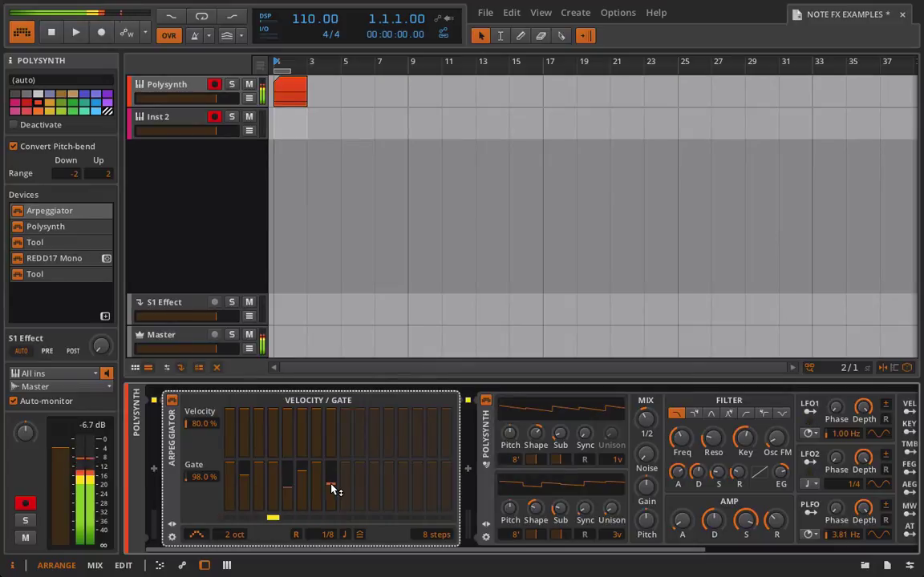
left_click_drag(271, 417, 333, 433)
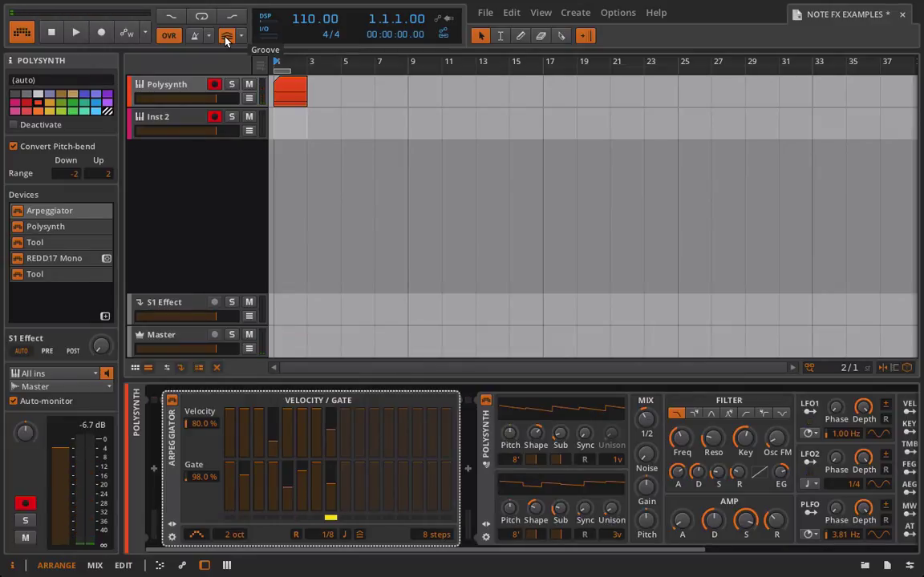
Step: Check the groove shuffle and accent settings, then delete the clip on the Polysynth track
left_click(241, 37)
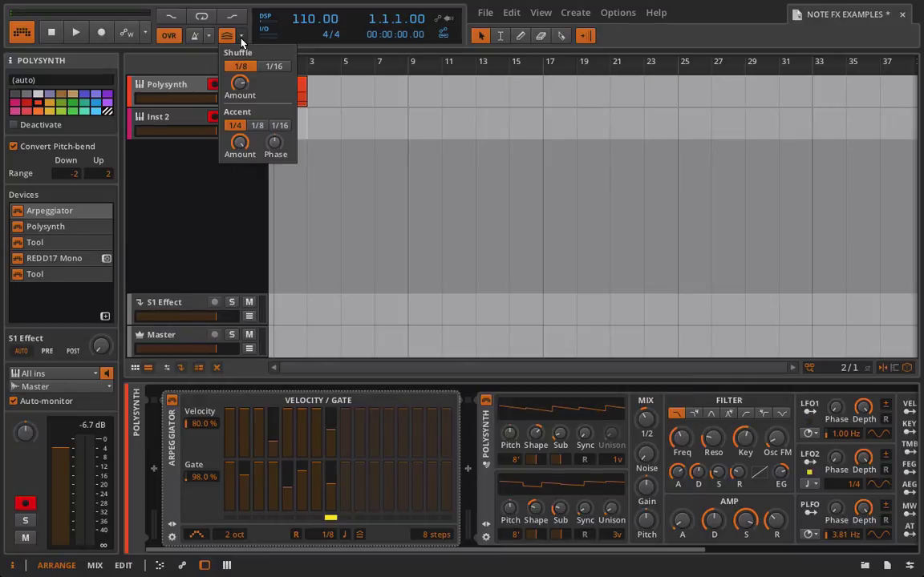
left_click(314, 147)
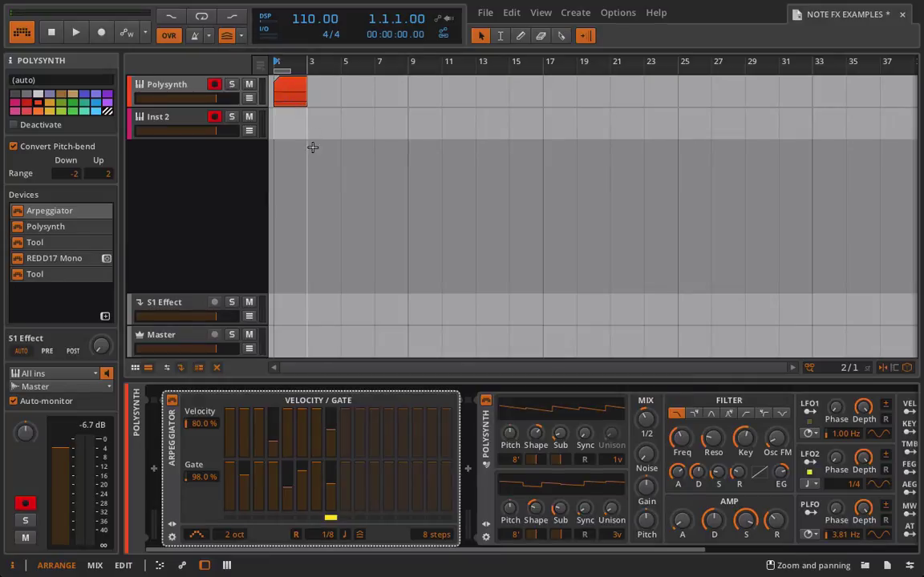
left_click(300, 103)
key("Delete")
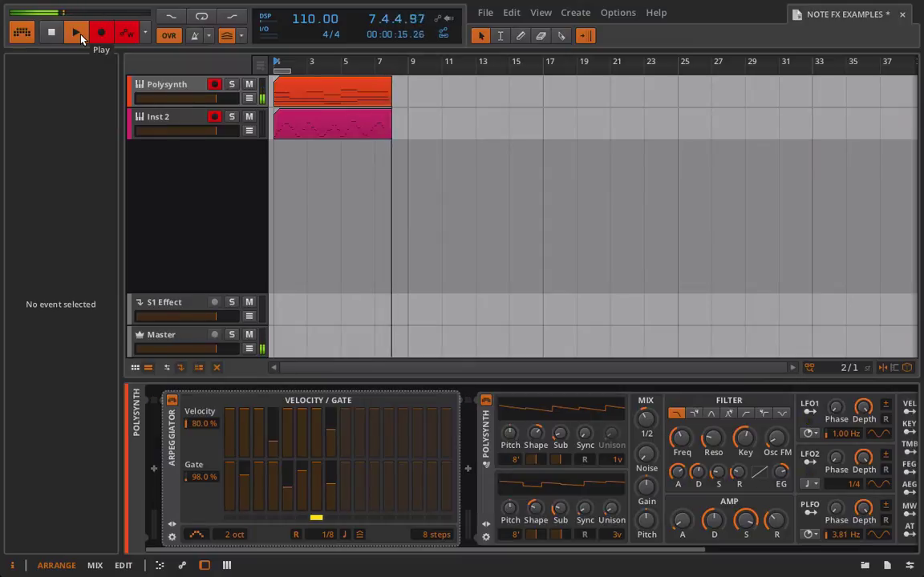
Step: Stop recording, zoom through Inst 2's arpeggio notes in a taller editor, then view Polysynth's clip
left_click(76, 34)
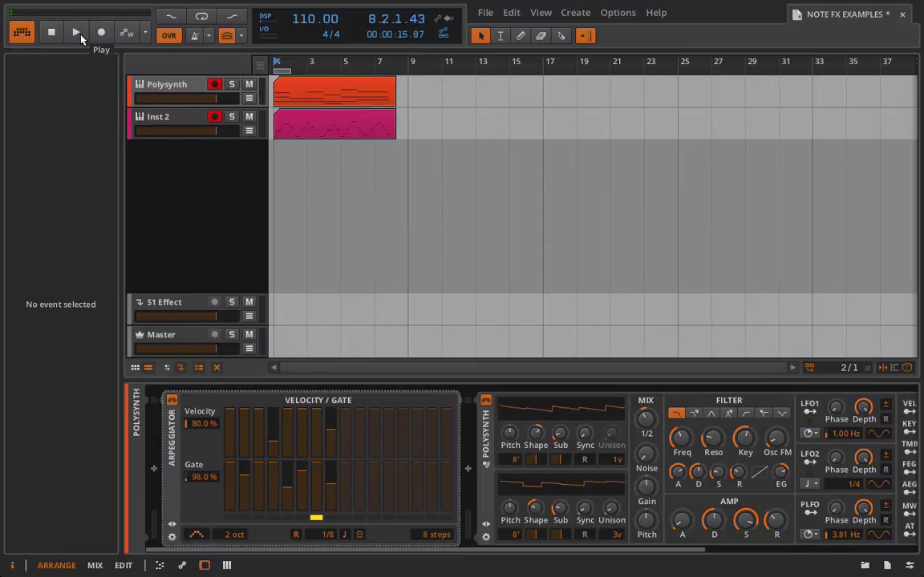
double_click(311, 134)
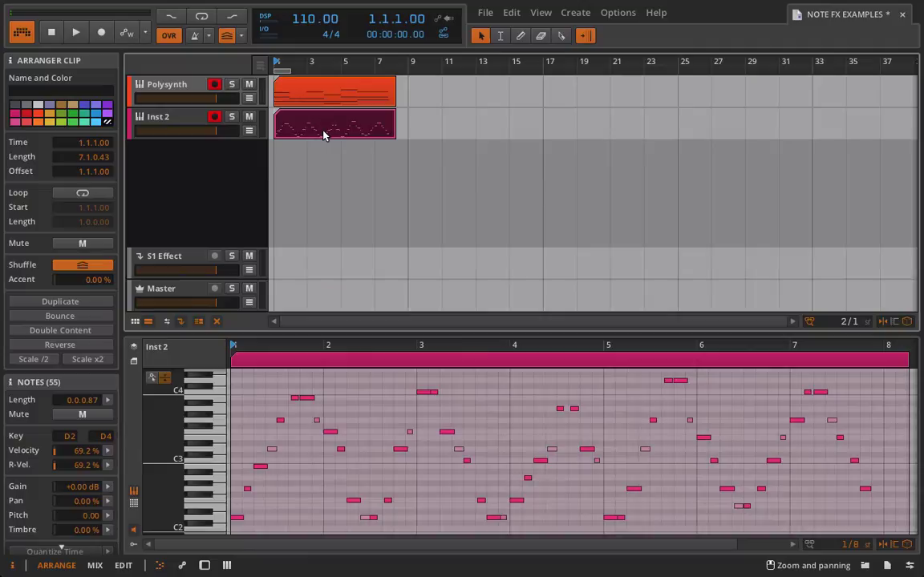
left_click_drag(354, 342, 360, 210)
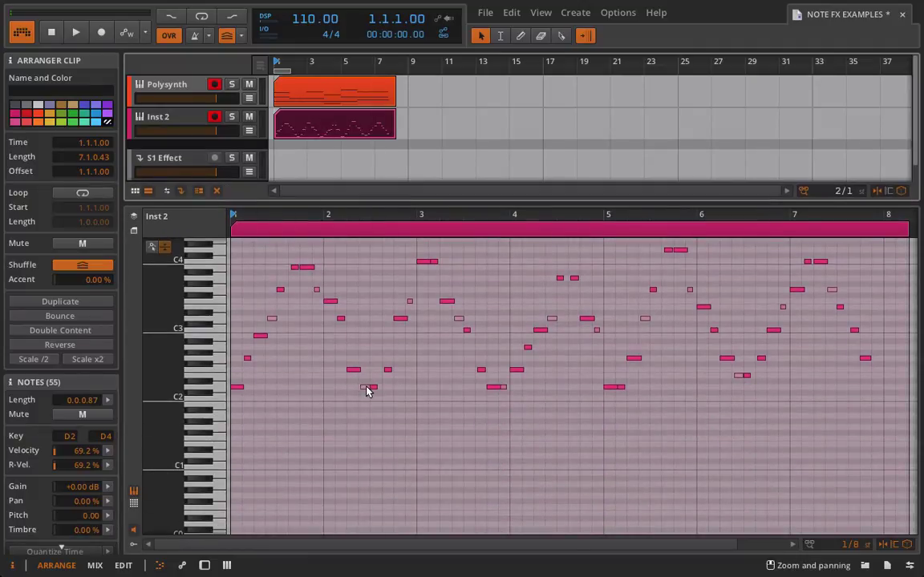
left_click_drag(275, 210, 273, 244)
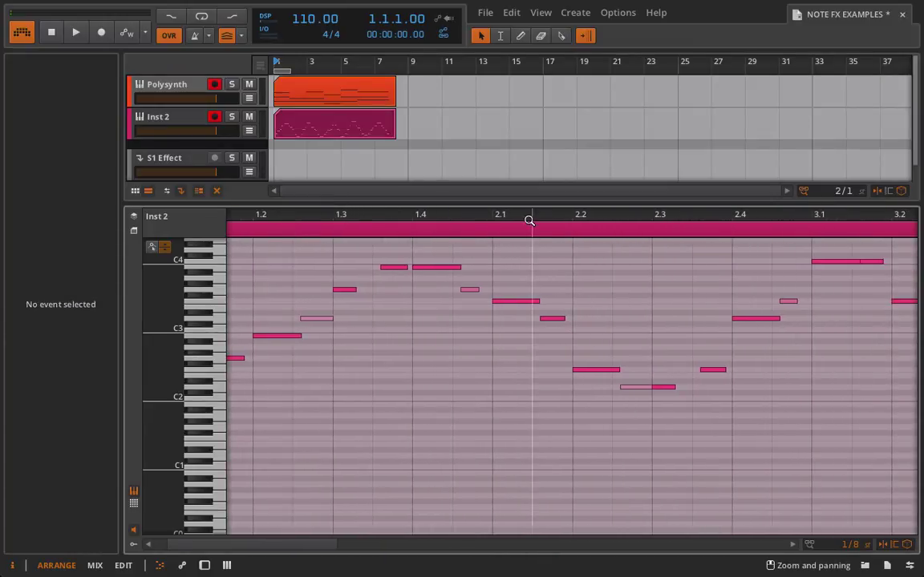
left_click_drag(529, 220, 631, 334)
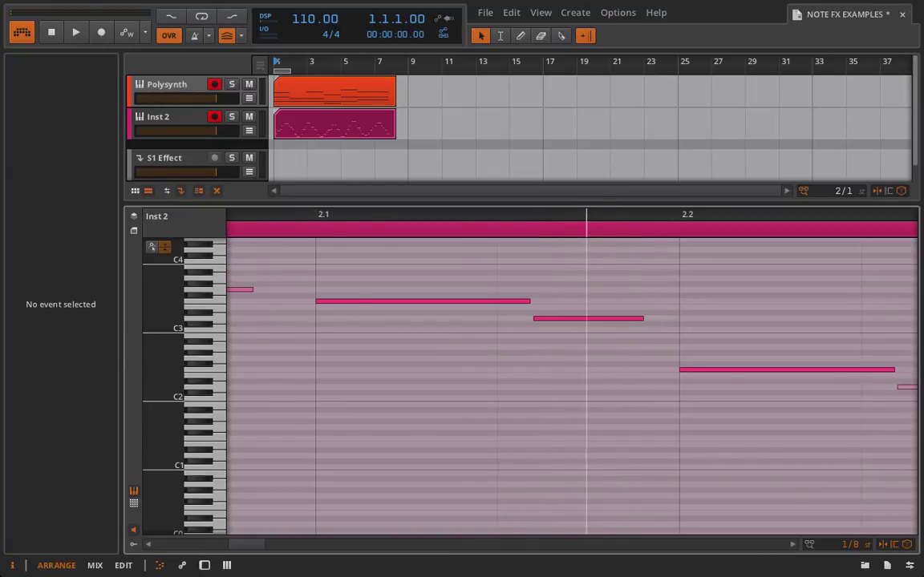
left_click_drag(588, 214, 481, 214)
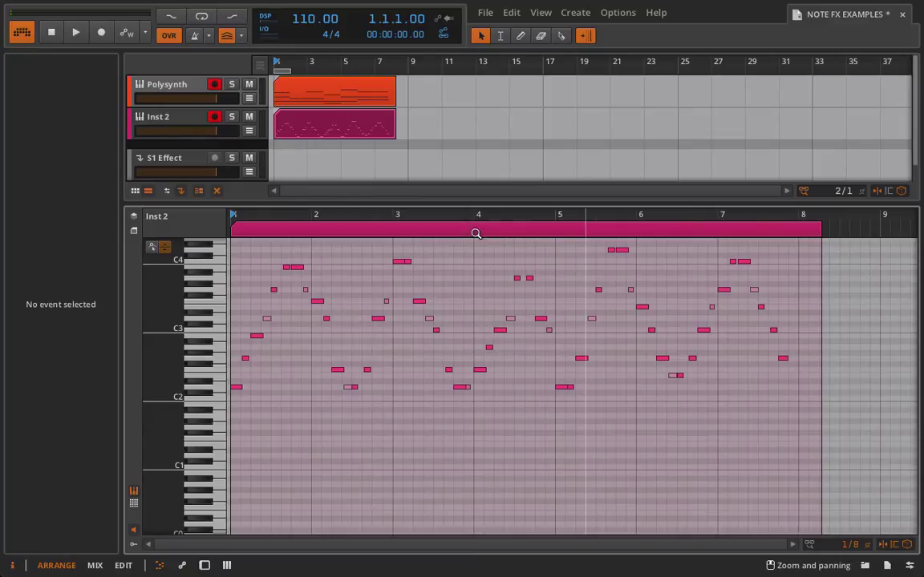
left_click(327, 92)
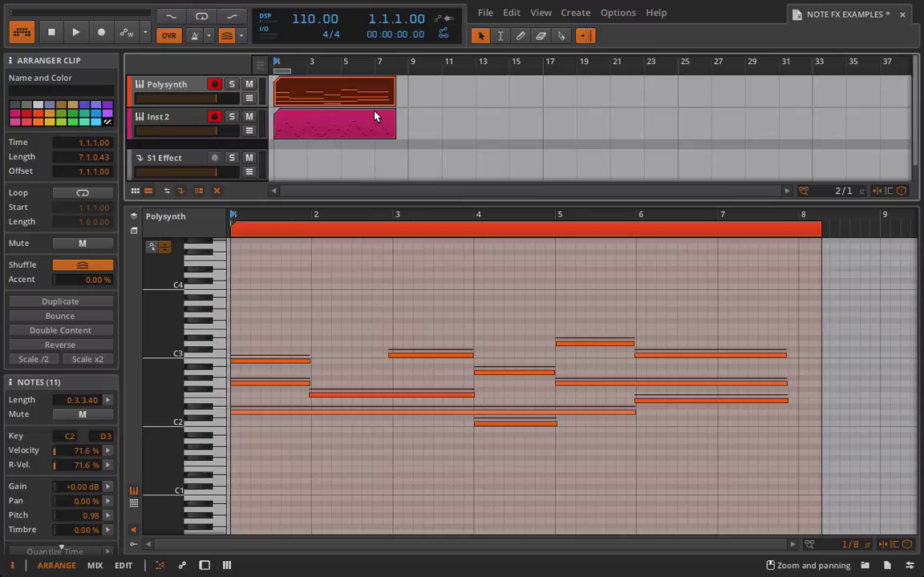
Step: Remove the Arpeggiator device from the Polysynth track
left_click(315, 137)
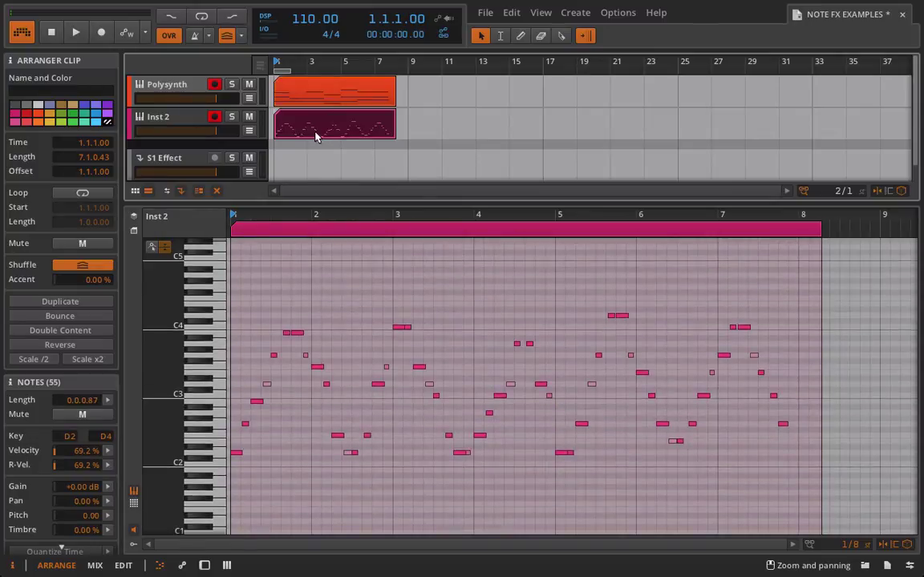
double_click(179, 95)
left_click(171, 451)
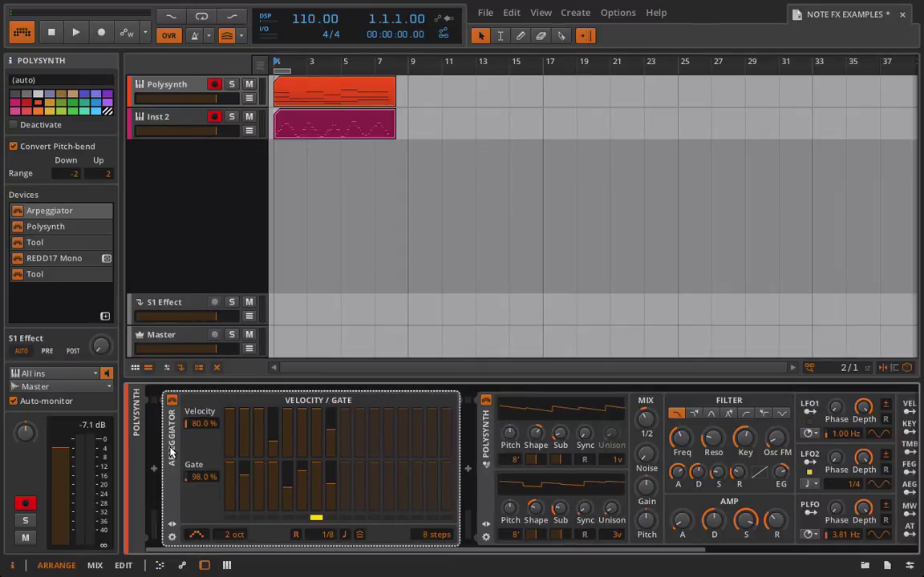
key("Delete")
Step: Replace Polysynth's clip with the Inst 2 arpeggio clip, solo Polysynth, and play it back
left_click(337, 84)
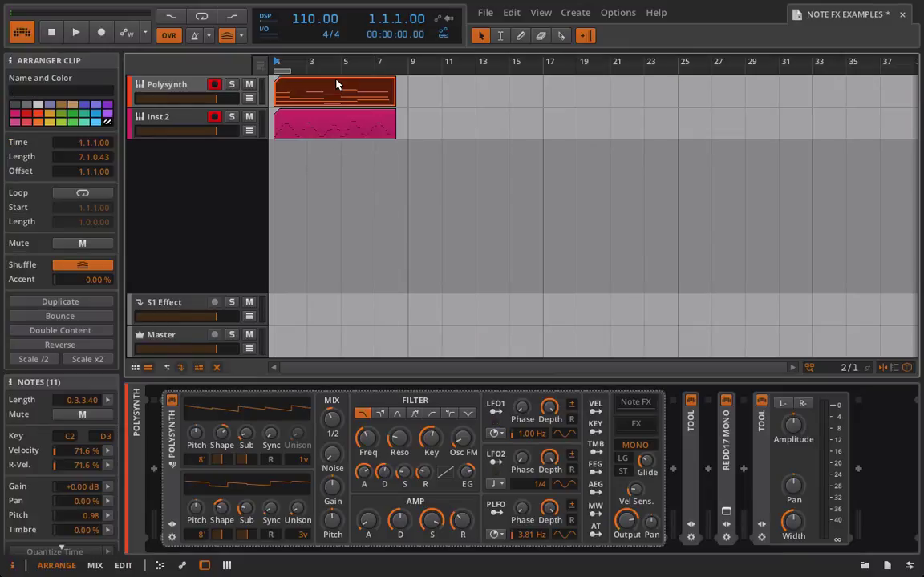
key("Delete")
left_click_drag(287, 109, 286, 74)
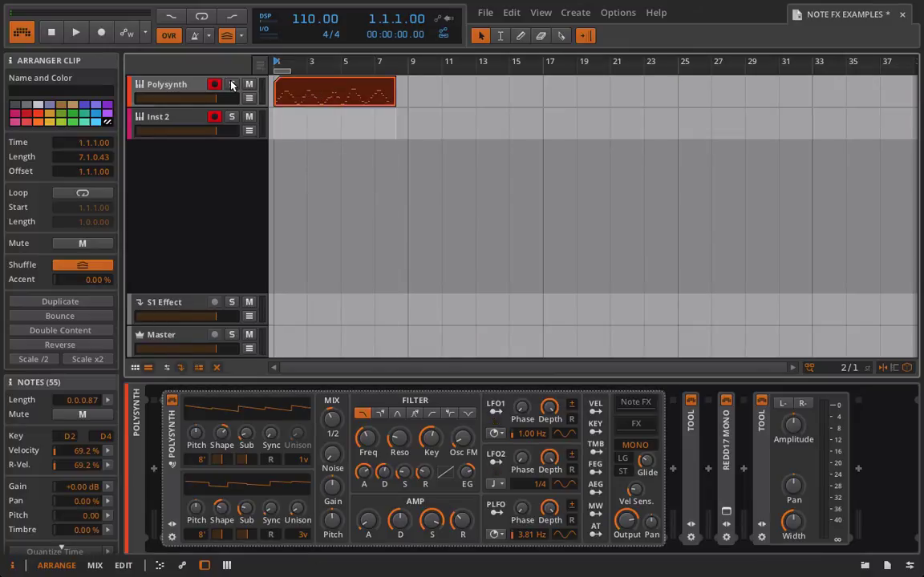
left_click(232, 84)
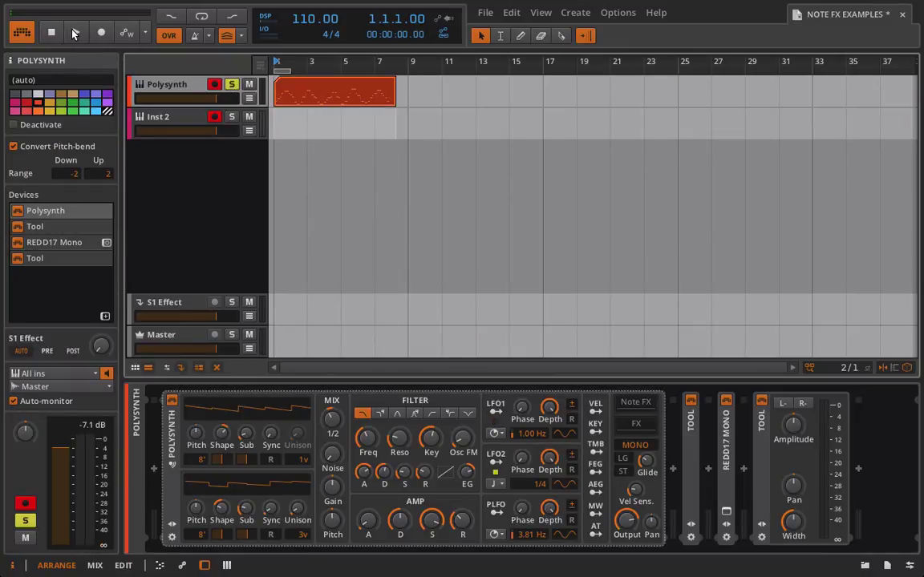
left_click(73, 33)
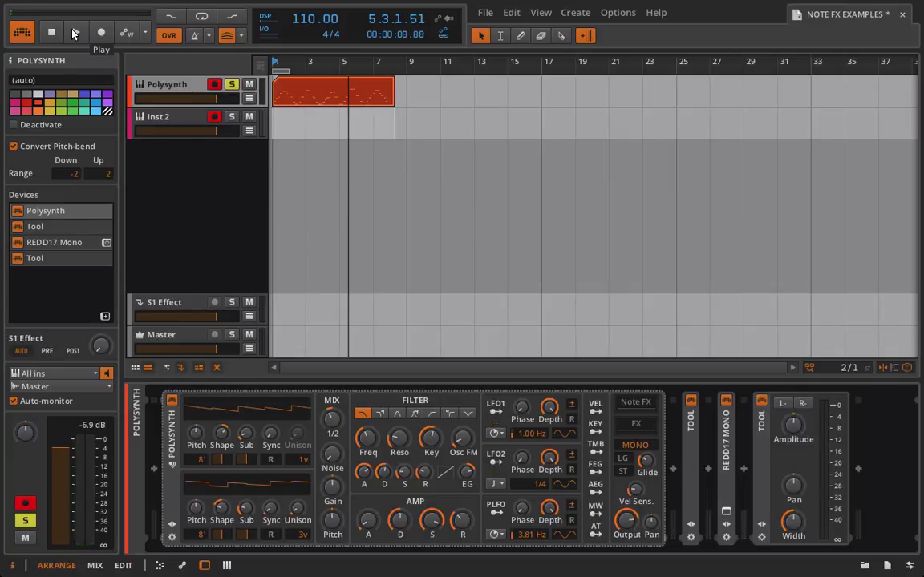
Step: Compare the Polysynth arpeggio clip's playback with shuffle on and off, leaving shuffle off
left_click(320, 93)
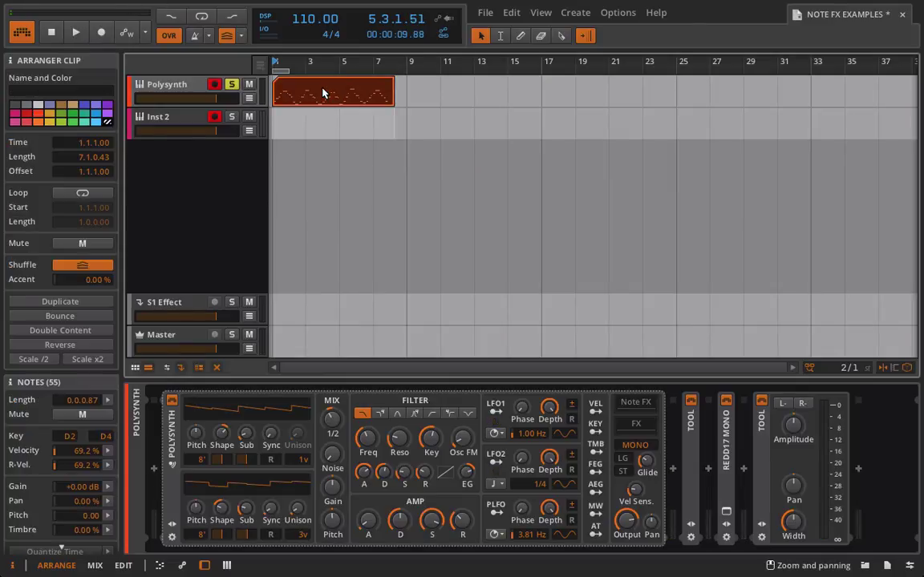
double_click(320, 95)
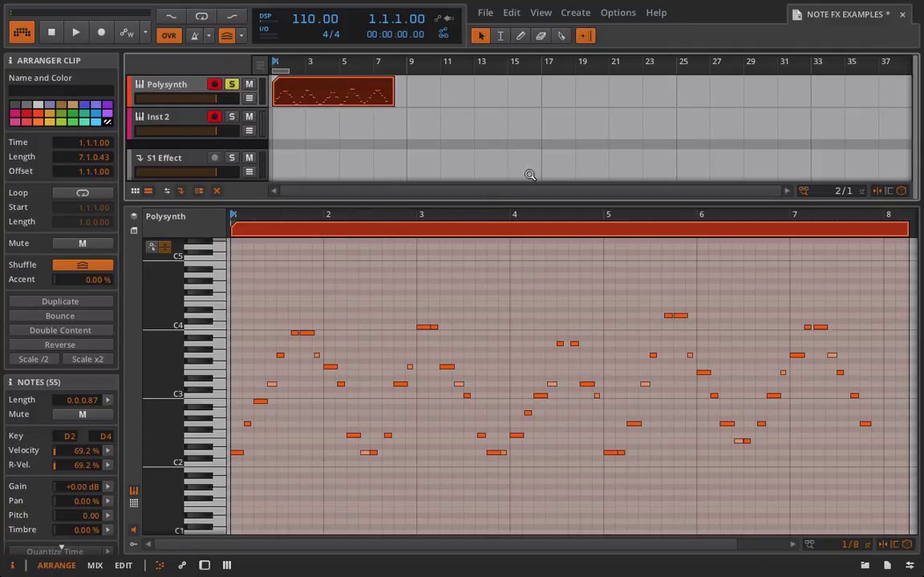
scroll(497, 229, "up", 3)
scroll(497, 229, "down", 5)
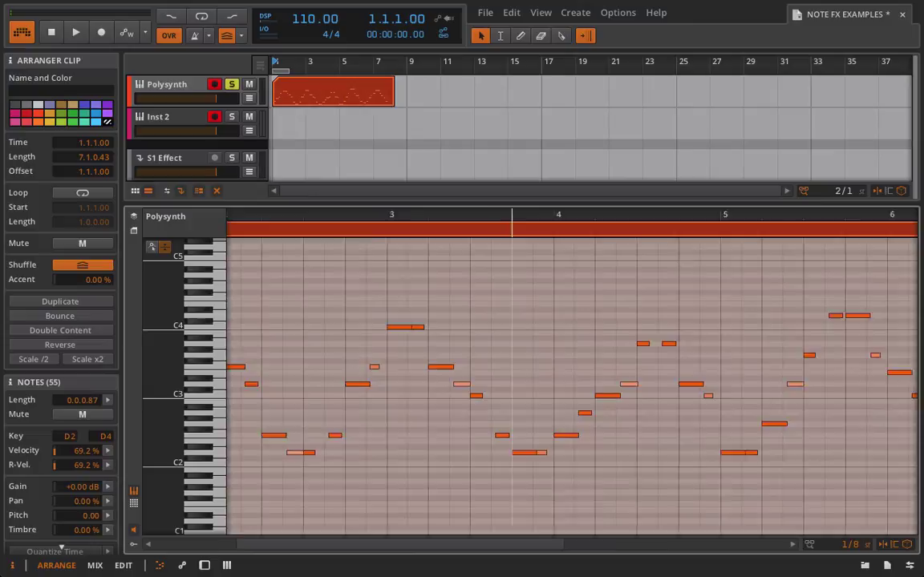
left_click(99, 266)
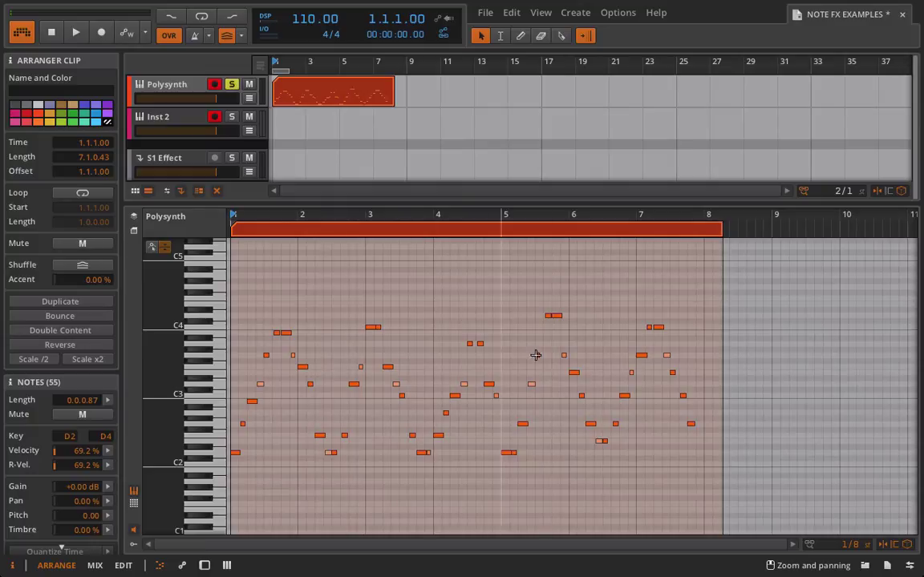
key("space")
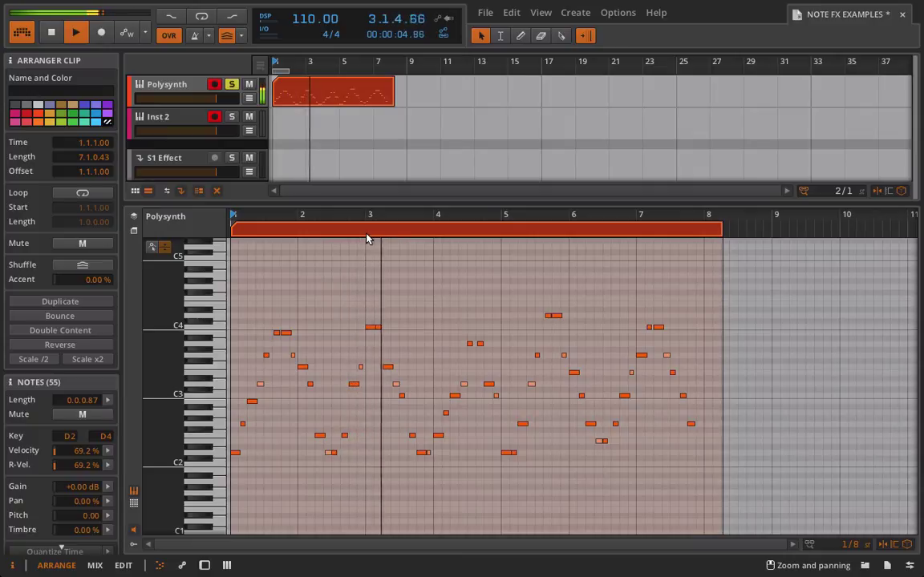
left_click(85, 266)
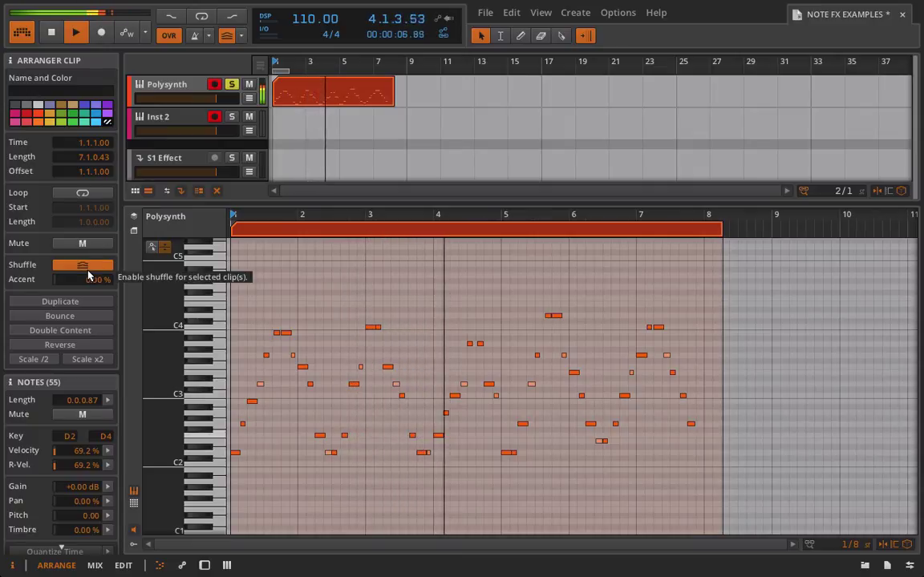
left_click(88, 271)
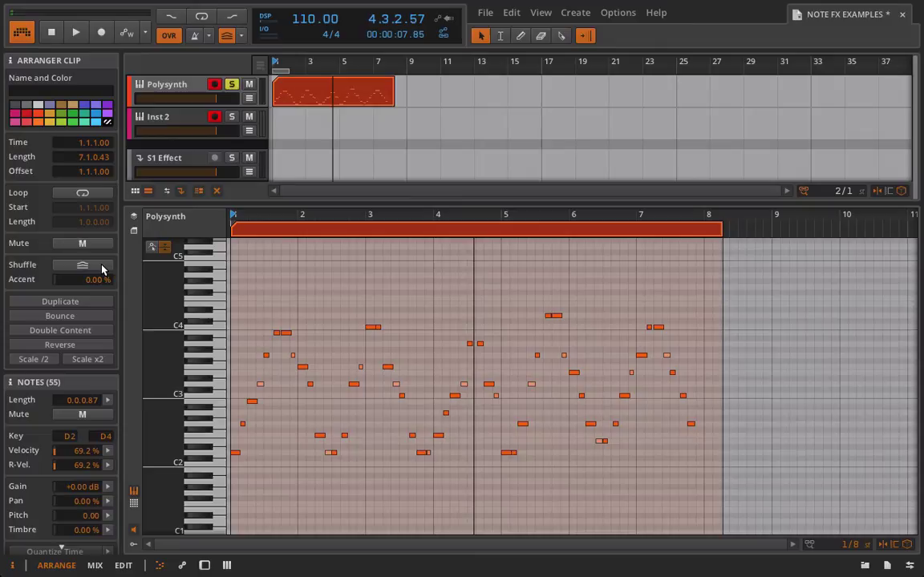